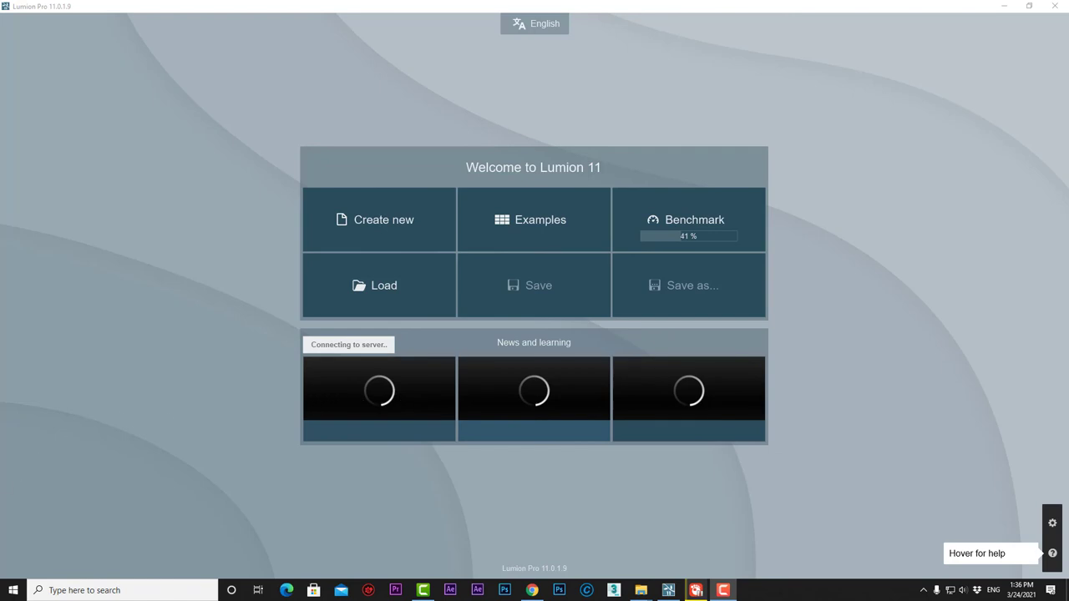
Create a new project from the plain environment template
click(368, 235)
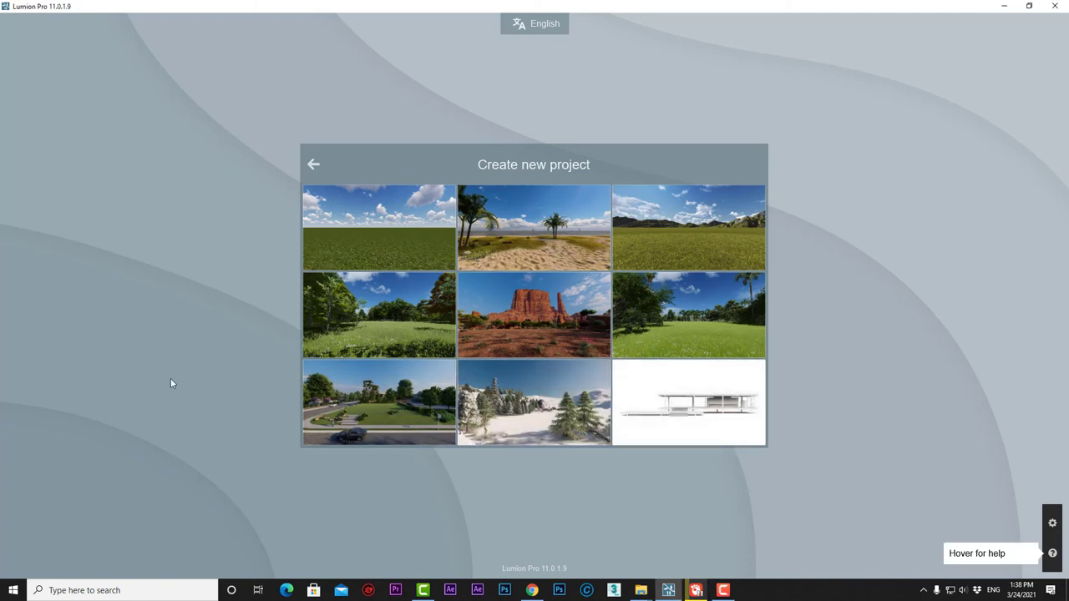
click(338, 245)
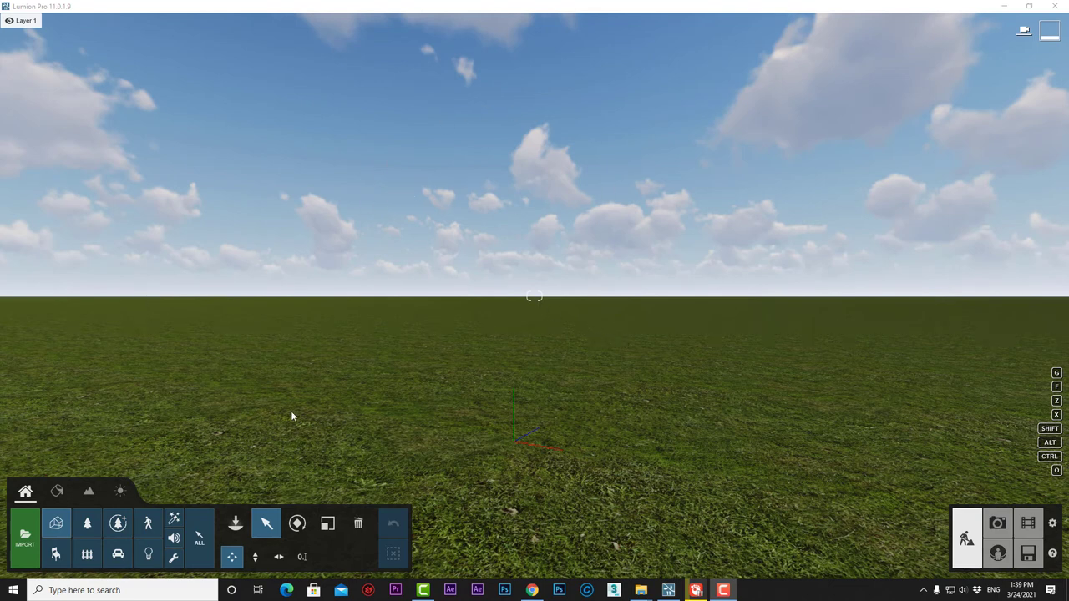
click(836, 462)
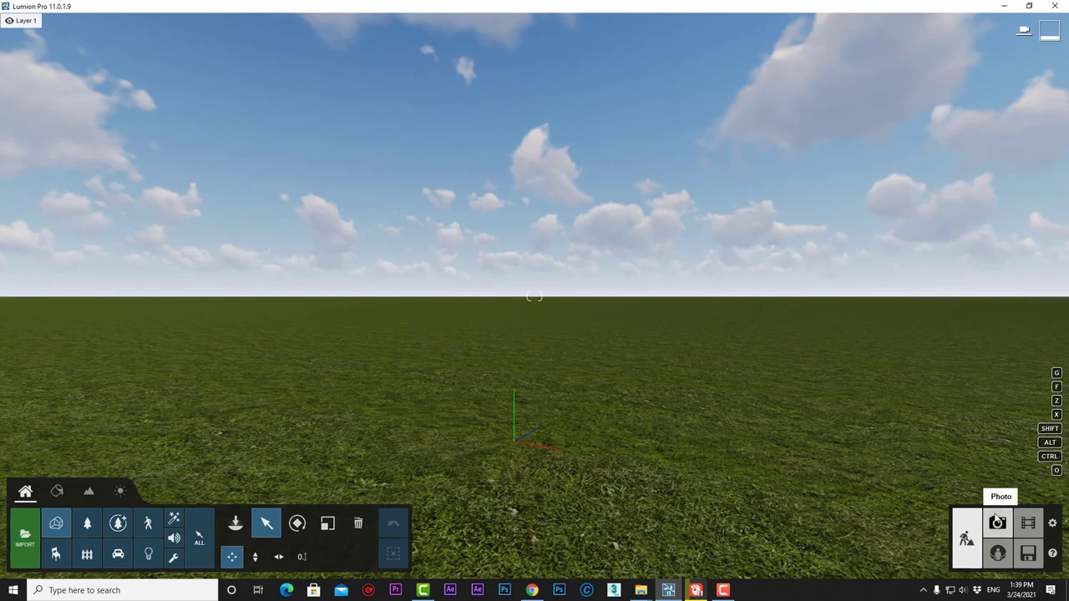
Create a new project from the sandy beach template with palm trees and look around its shoreline and grass
click(1027, 558)
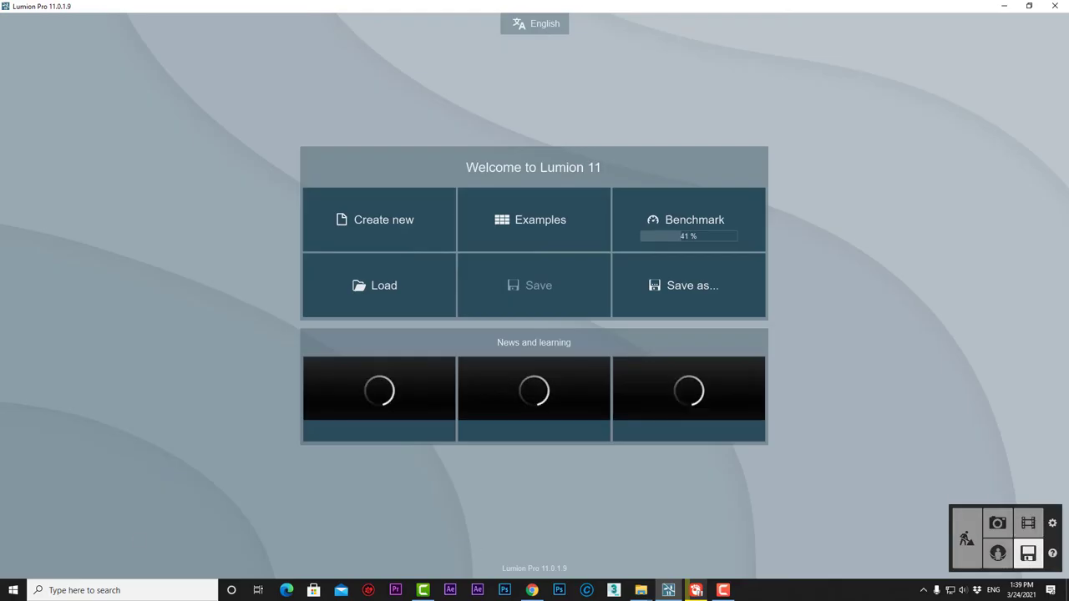
click(350, 228)
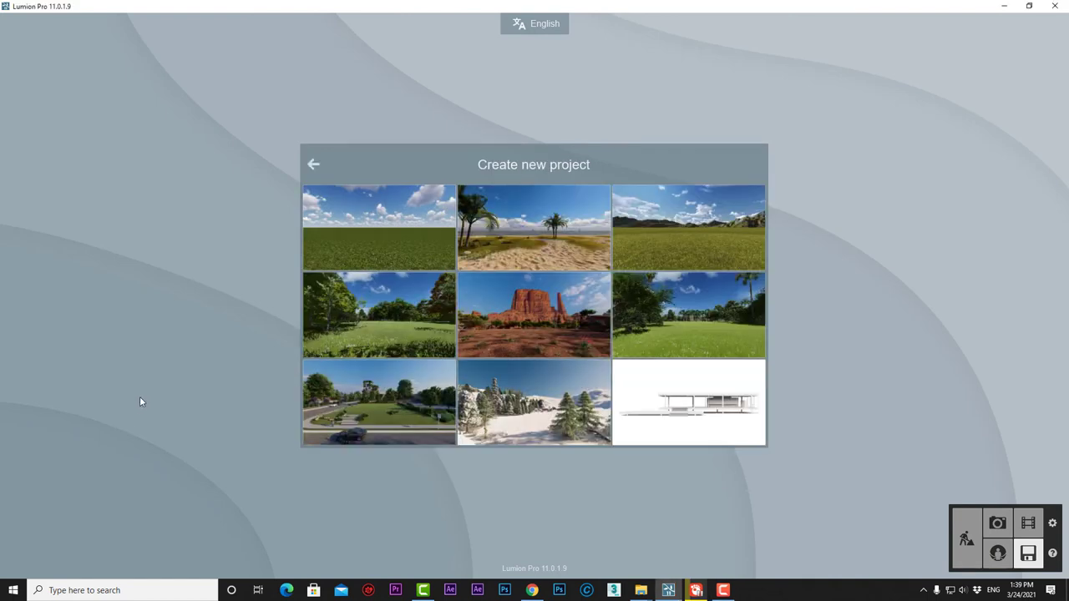
click(494, 248)
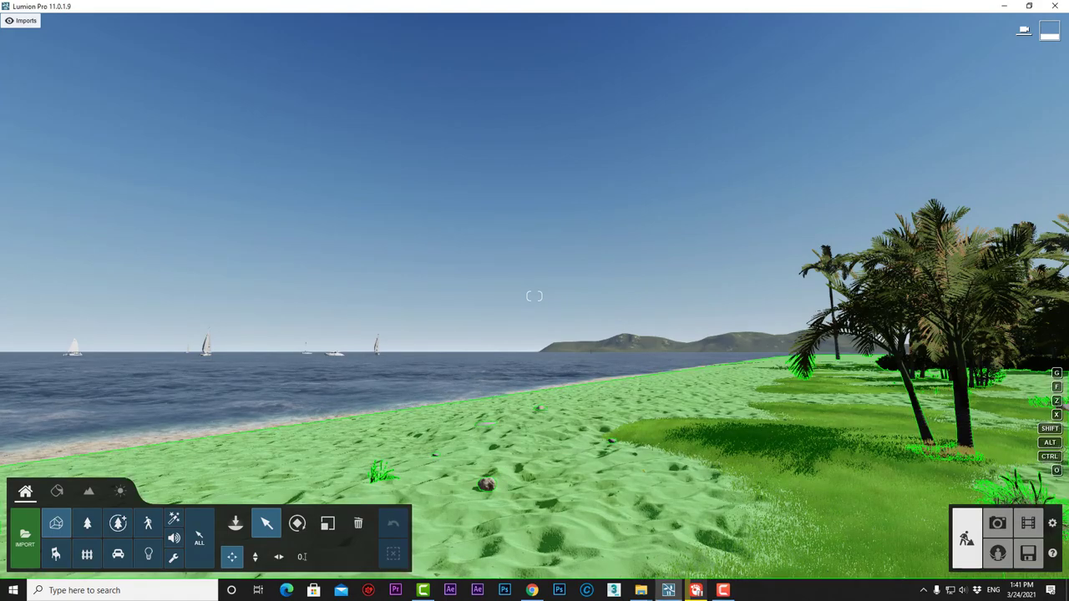
right_drag(534, 297, 710, 422)
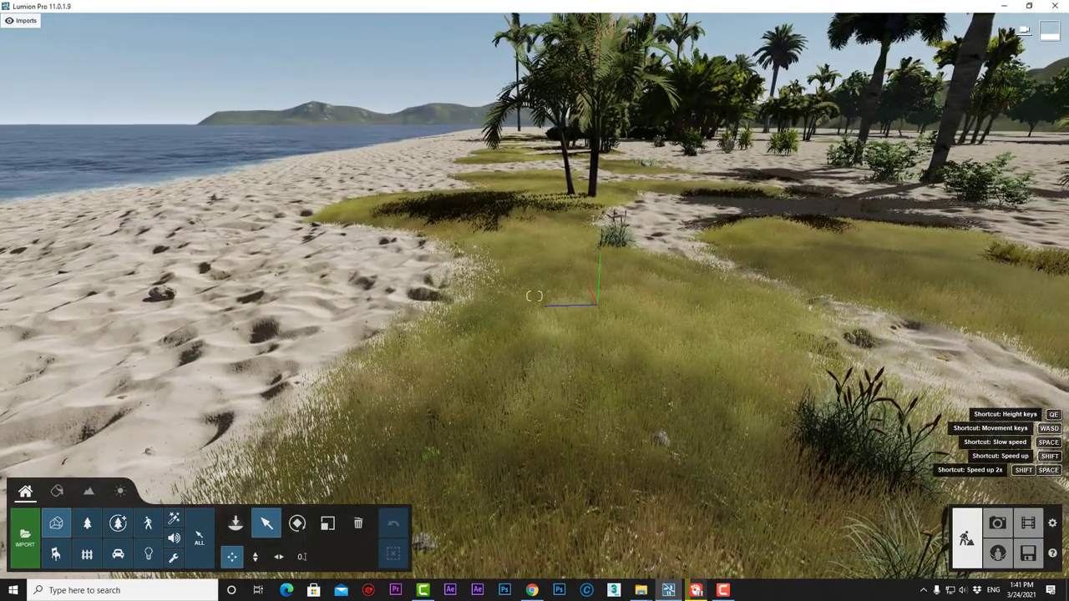
key(e)
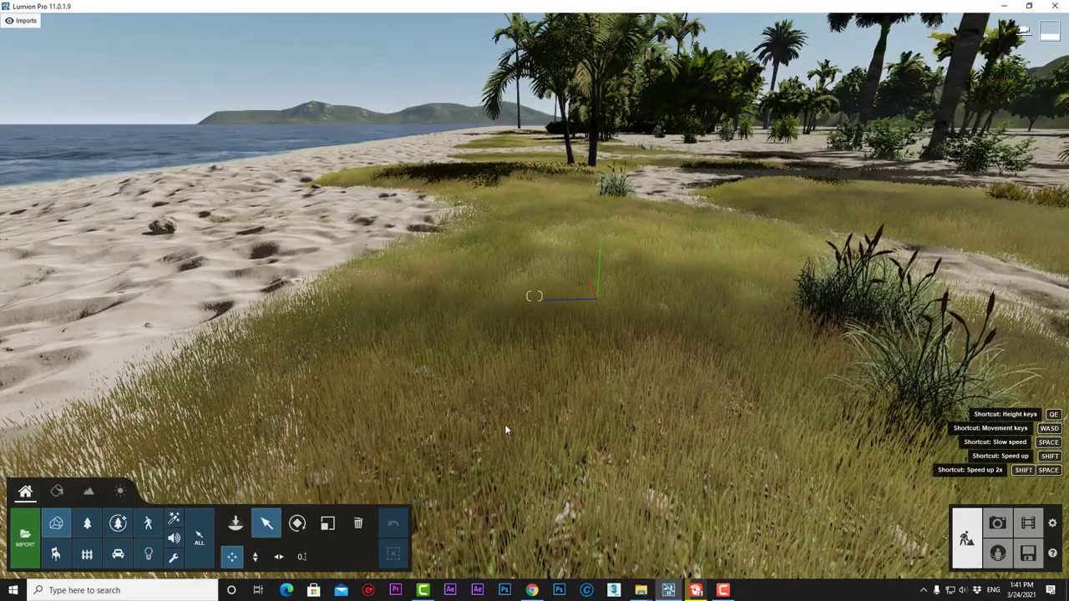
right_drag(506, 429, 614, 396)
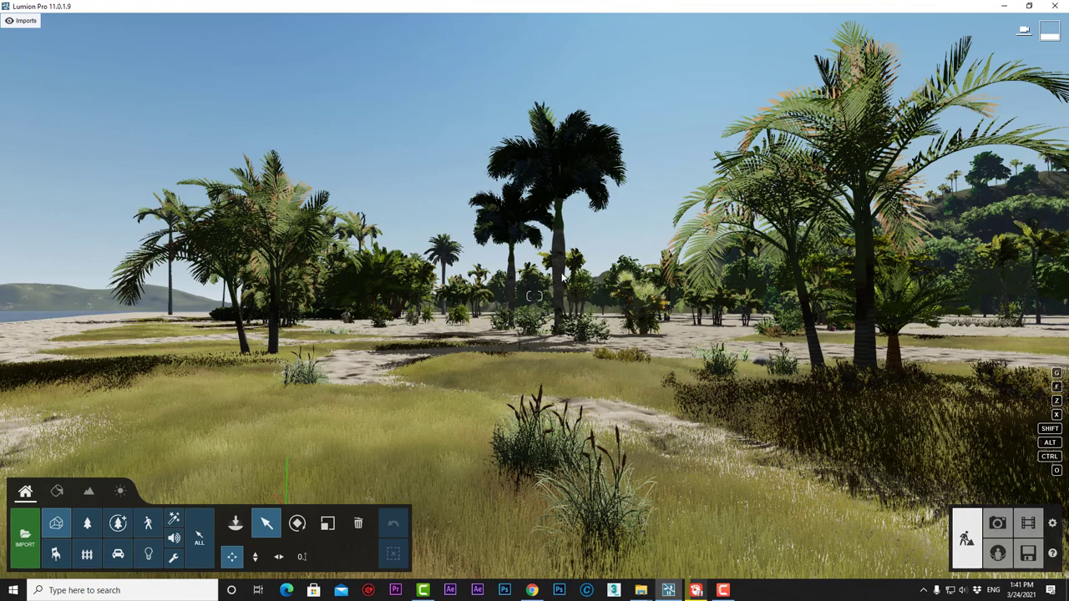
Create a new project from the grassy plain template with mountains and look across its mountain range
click(1028, 554)
click(388, 219)
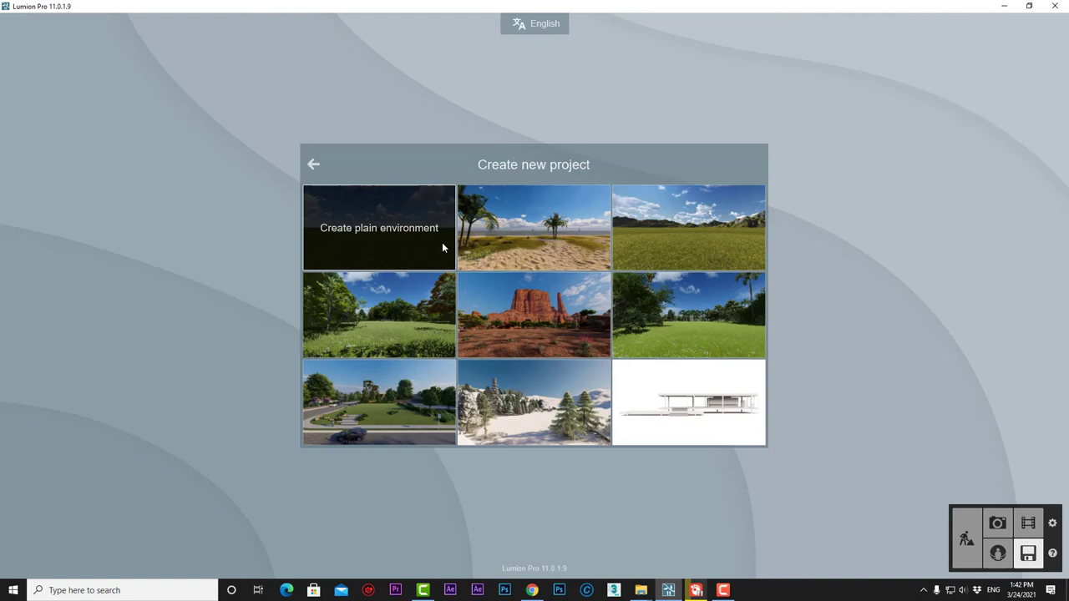
click(677, 238)
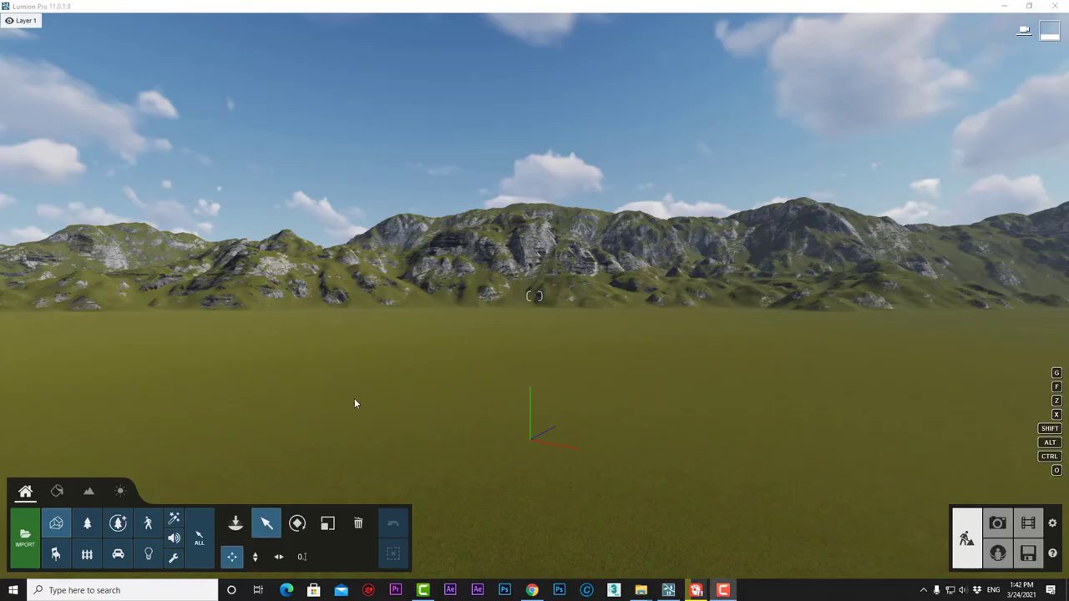
right_drag(477, 369, 250, 369)
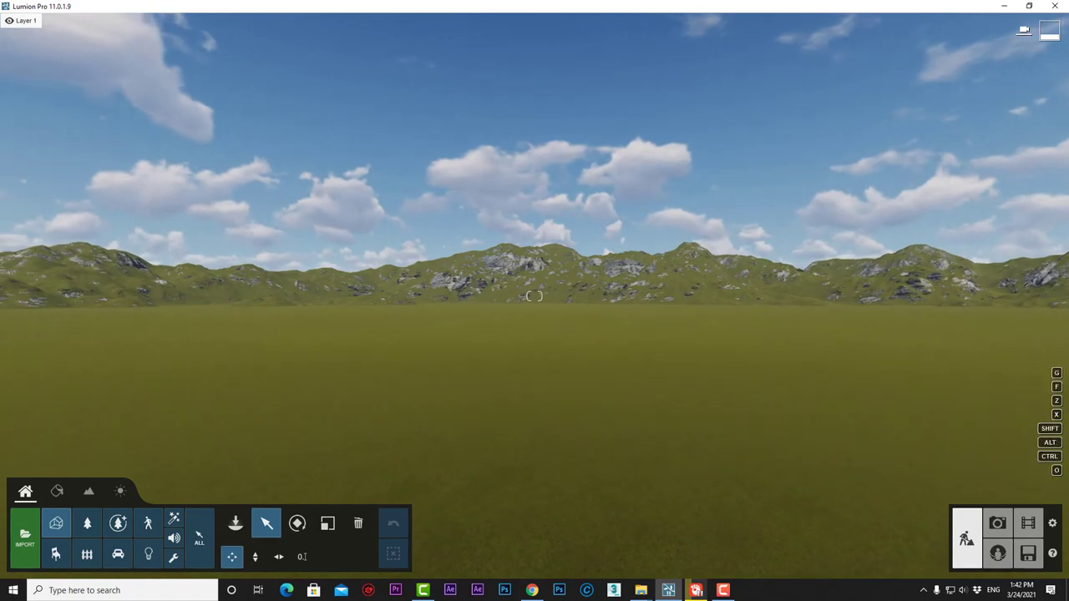
Create a new project from the forest template with leafy trees and look around the clearing
click(1028, 554)
click(389, 219)
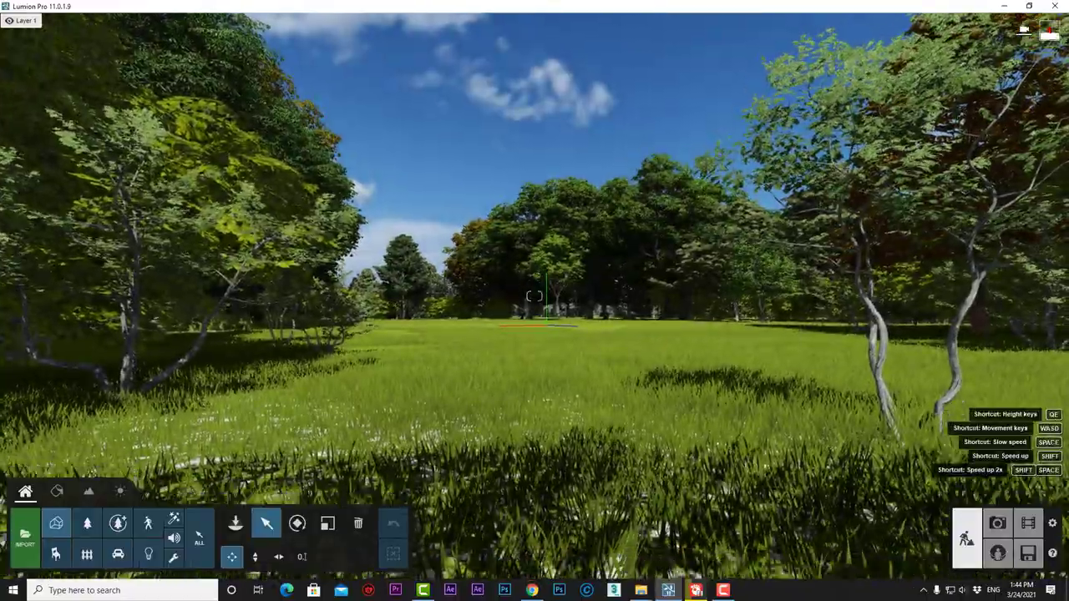
mouse_move(535, 296)
right_down()
mouse_move(535, 535)
mouse_move(526, 517)
mouse_move(209, 510)
mouse_move(125, 367)
mouse_move(536, 209)
mouse_move(785, 188)
mouse_move(1027, 147)
mouse_move(251, 297)
mouse_move(42, 351)
right_up()
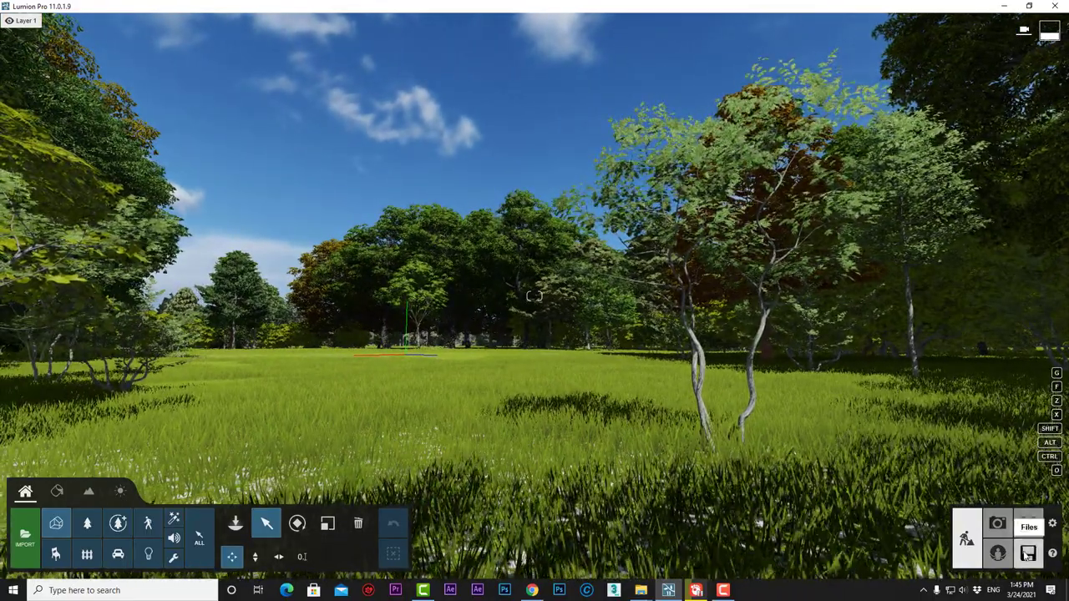
Create a new project from the red rock desert template and look around its terrain and plants
click(973, 525)
click(370, 219)
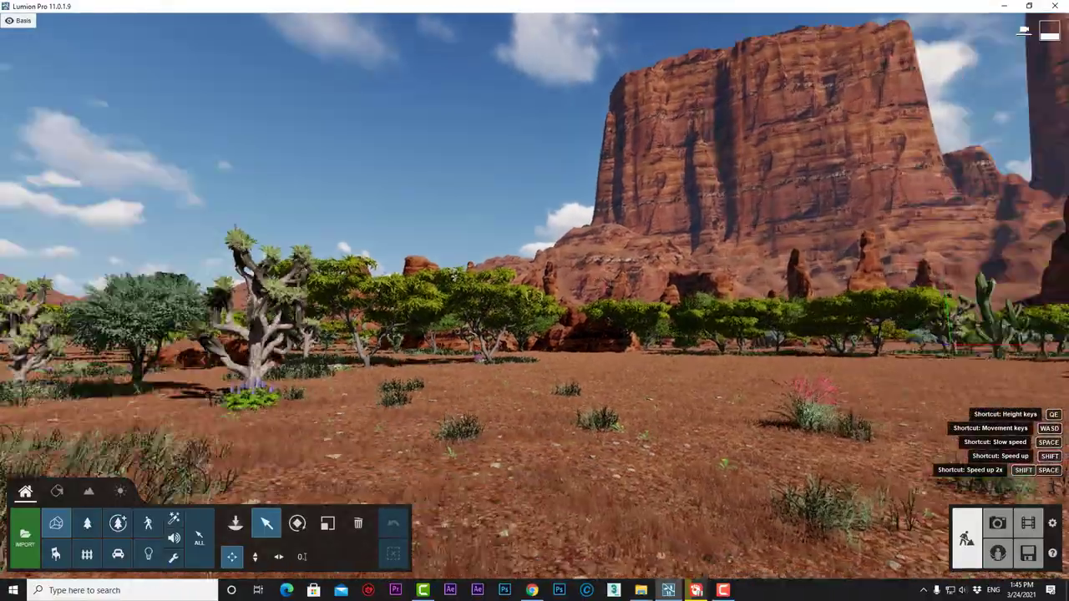
right_drag(534, 296, 516, 333)
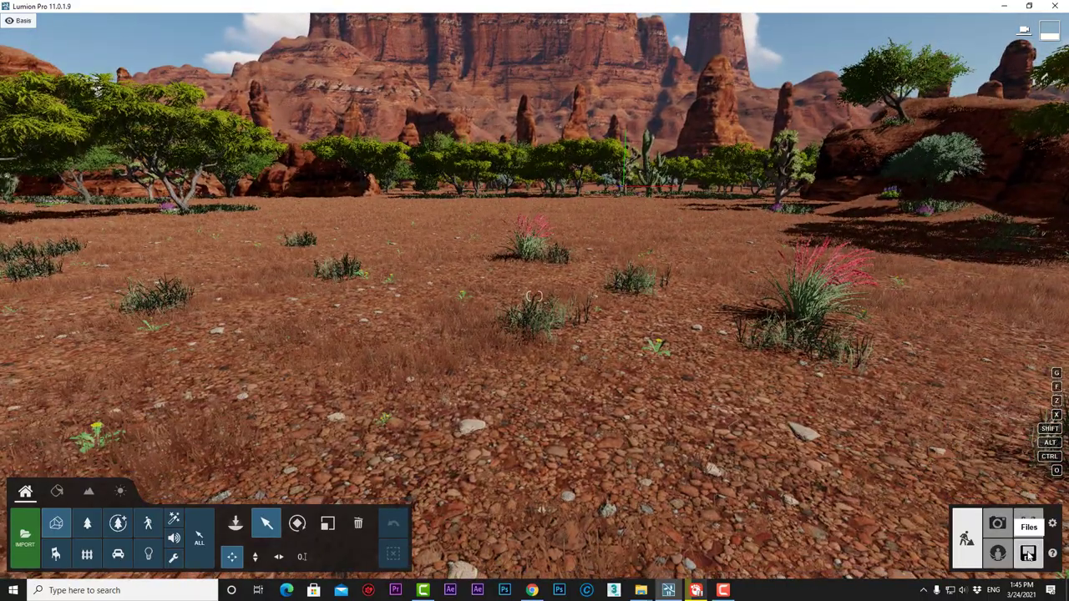
Create a new project from the tropical forest template and look around the palm-lined lawn
click(1028, 553)
click(413, 227)
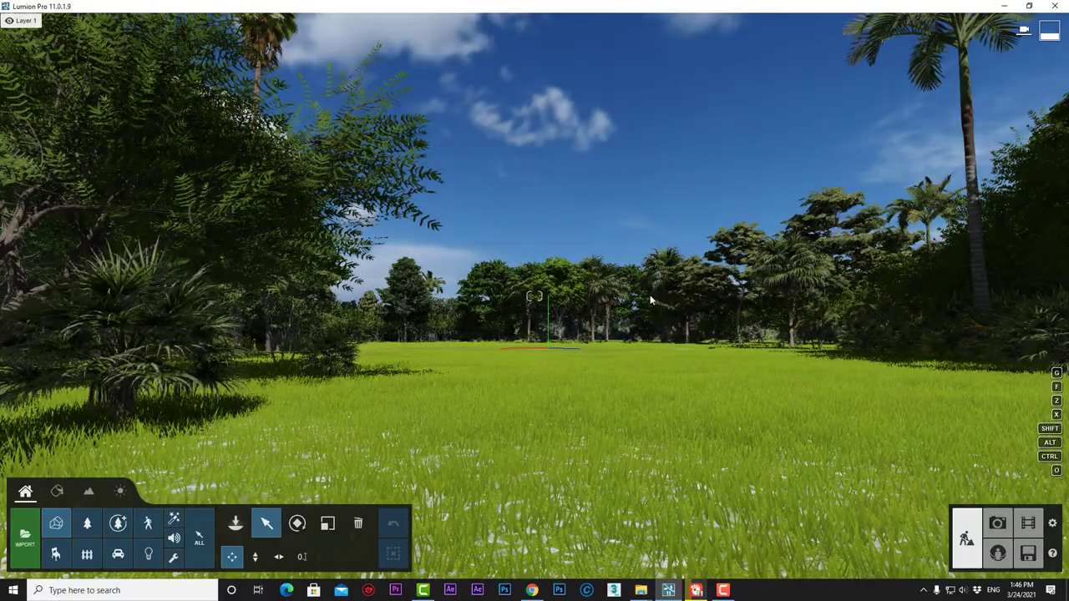
right_drag(652, 300, 902, 301)
right_drag(534, 296, 560, 276)
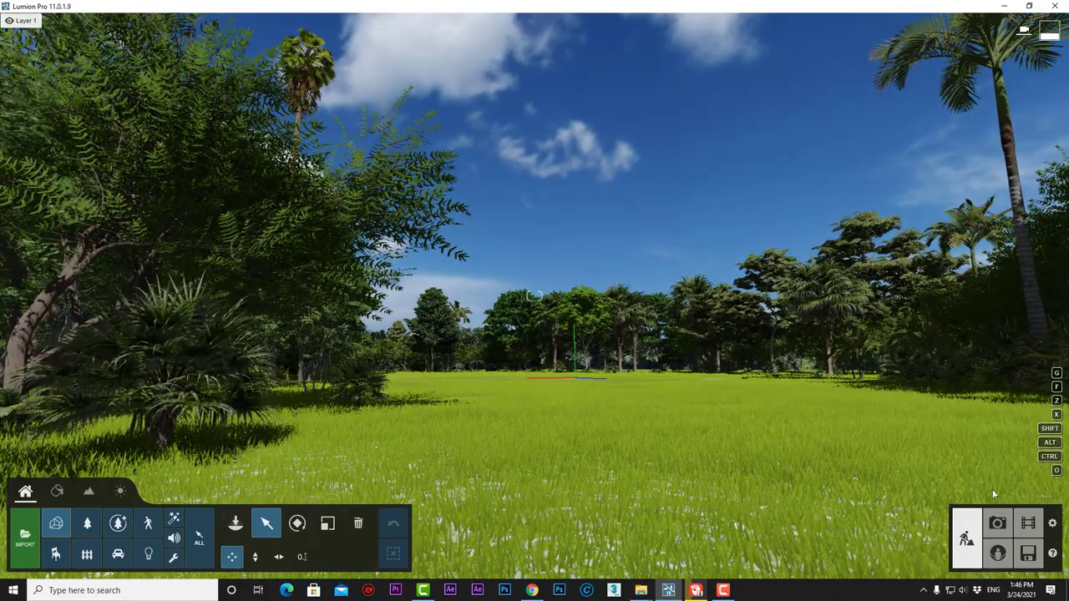
Create a new project from the suburban street template and look around the corner lot
click(1028, 553)
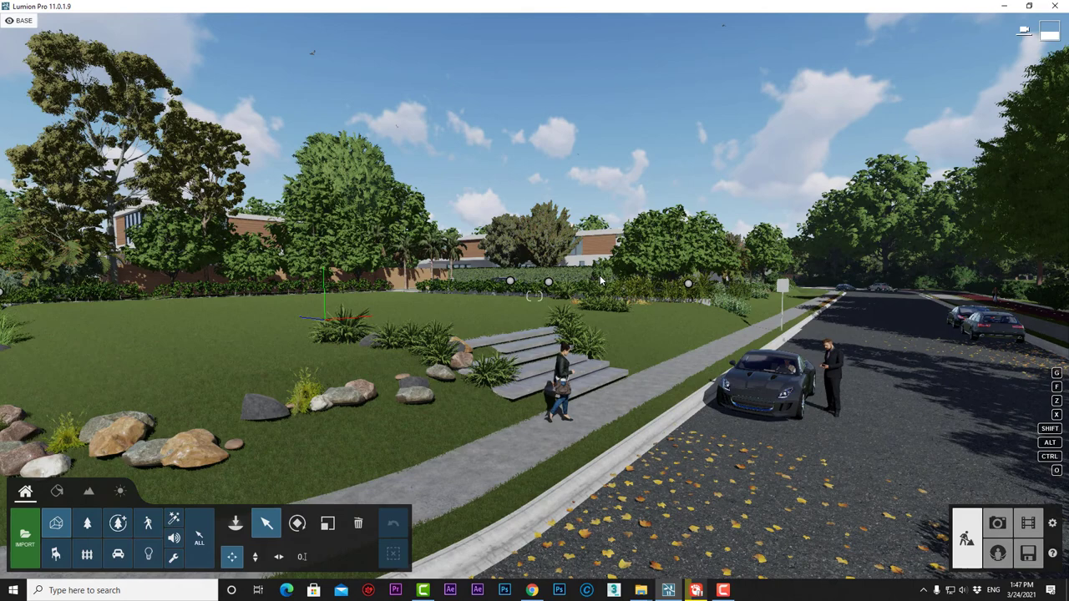
right_drag(600, 275, 429, 285)
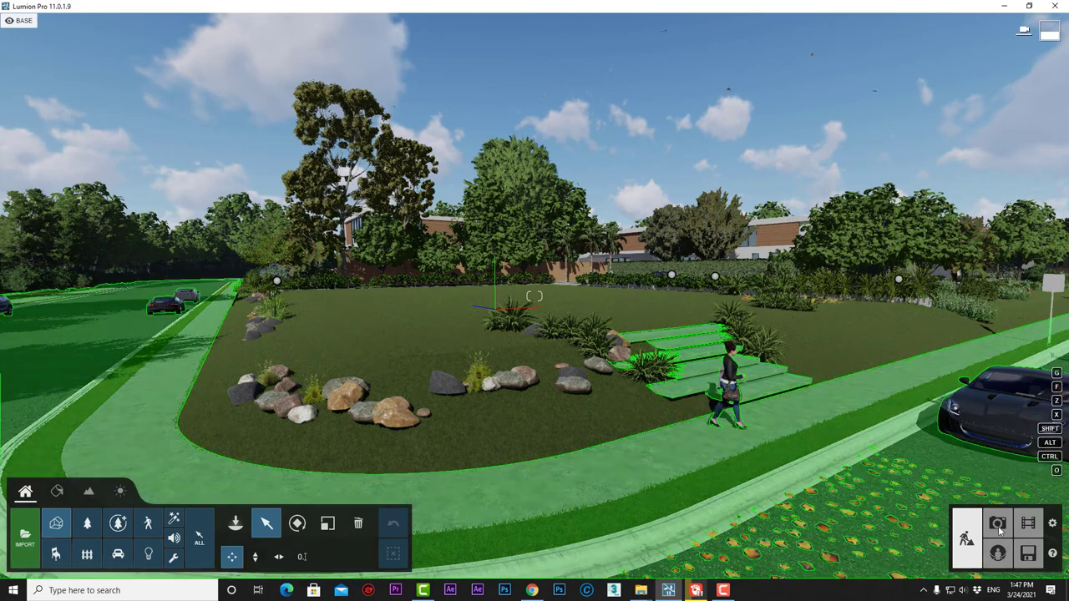
Create a new project from the snowy winter landscape template and fly through its trees and snowfield
click(1028, 553)
click(380, 222)
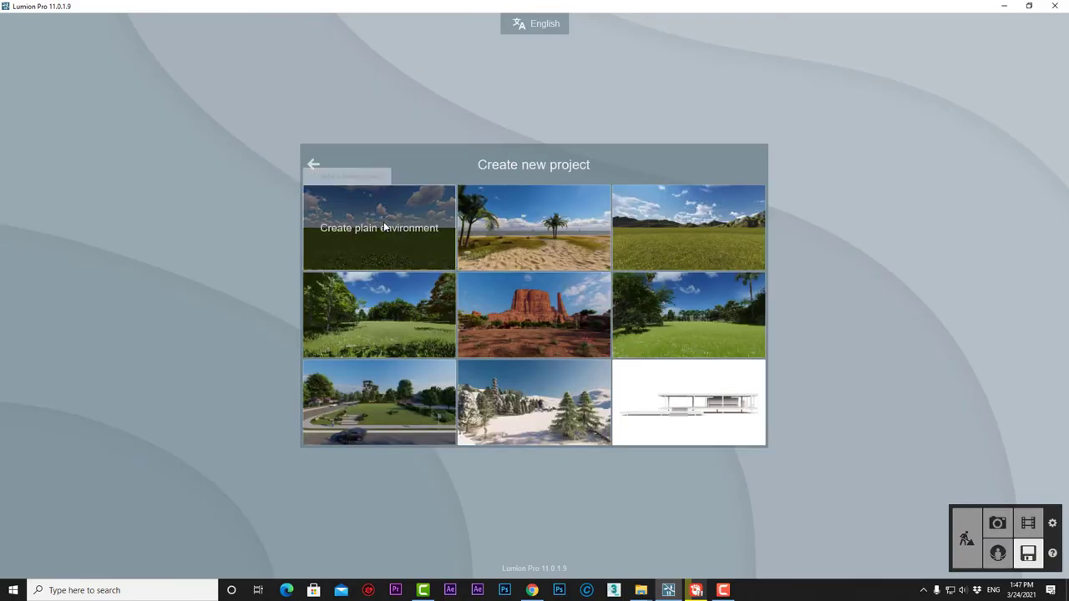
click(550, 386)
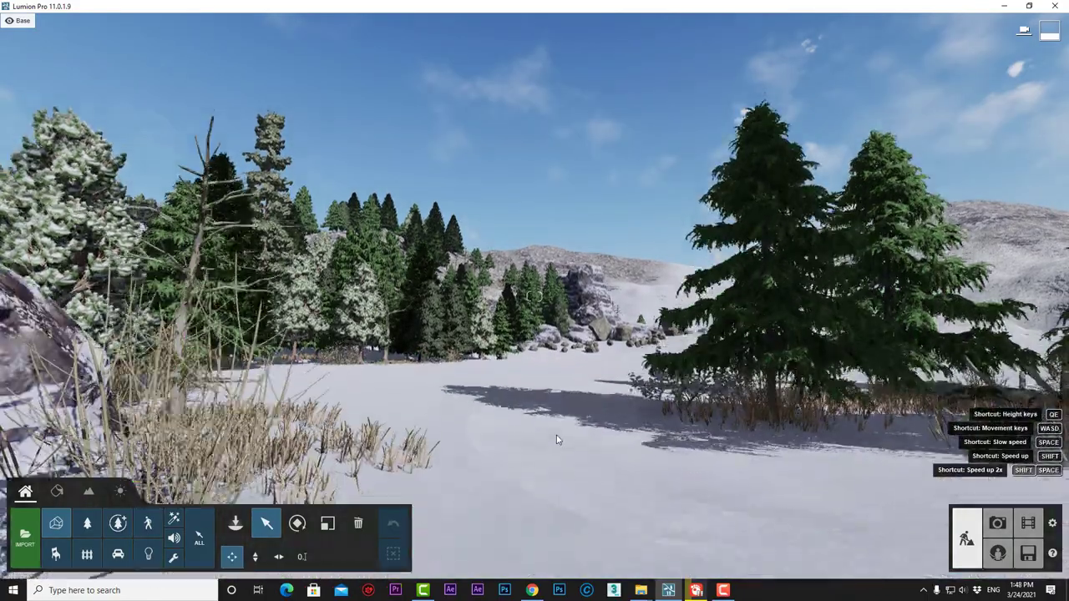
right_drag(556, 439, 481, 401)
mouse_move(535, 297)
right_down()
mouse_move(735, 322)
mouse_move(852, 297)
mouse_move(851, 309)
mouse_move(785, 401)
mouse_move(535, 297)
right_up()
key(w)
key(q)
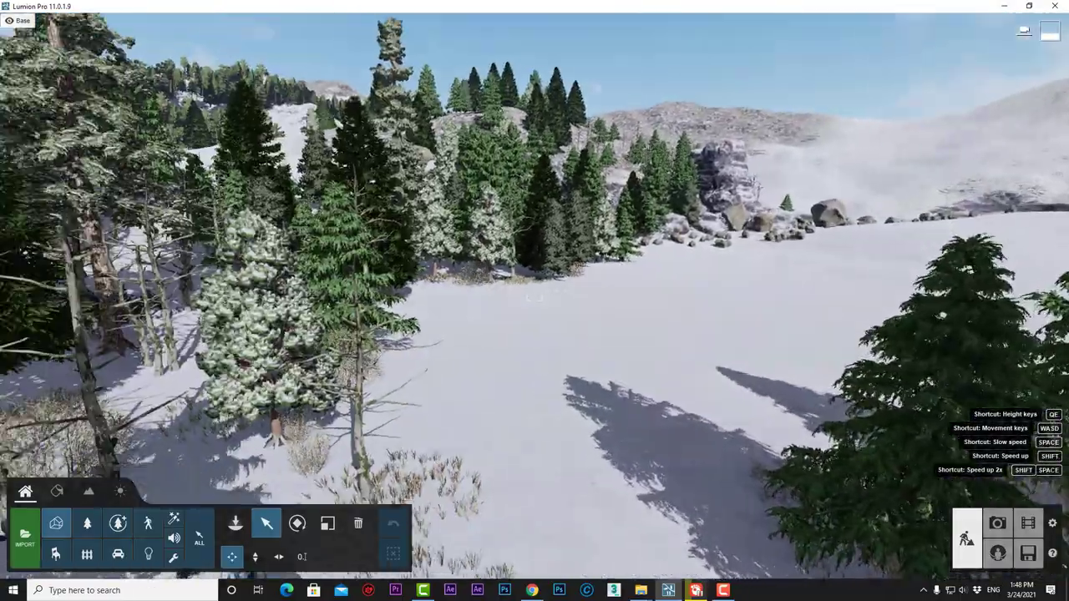
Create a new project from the white design showcase template and look around the pavilion model
click(1029, 553)
click(427, 234)
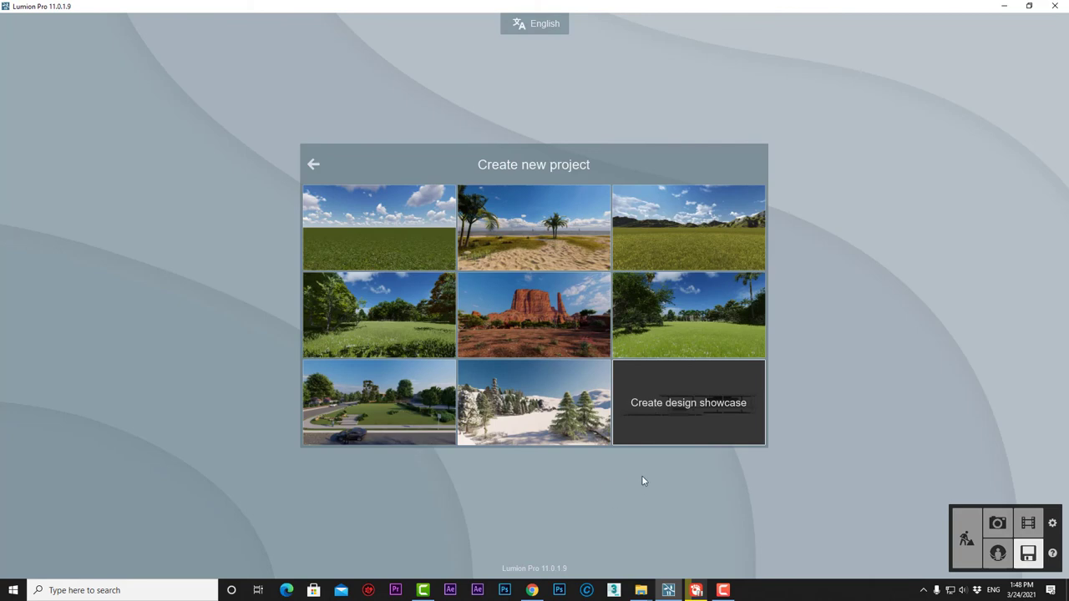
click(670, 444)
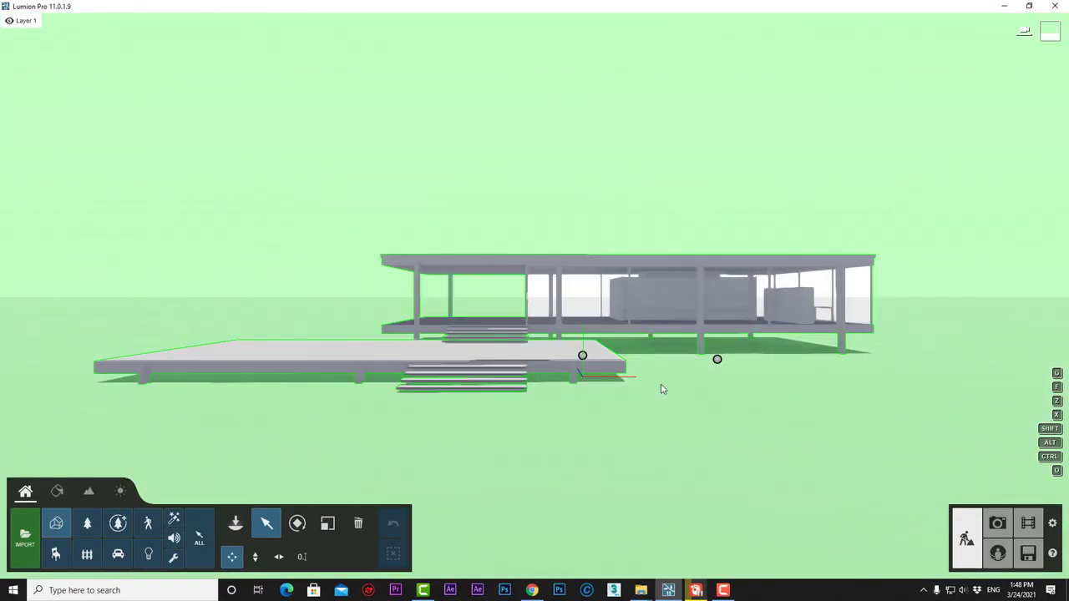
right_drag(661, 385, 529, 404)
right_drag(535, 296, 534, 296)
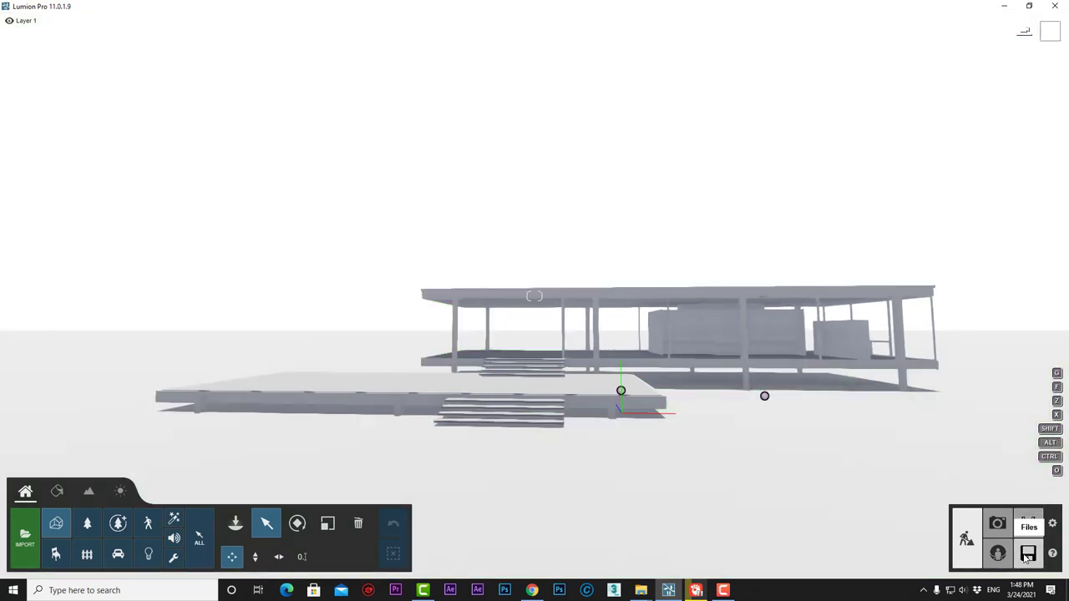
Open the example project of the white street-corner building and move along the street to its entrance
click(1026, 554)
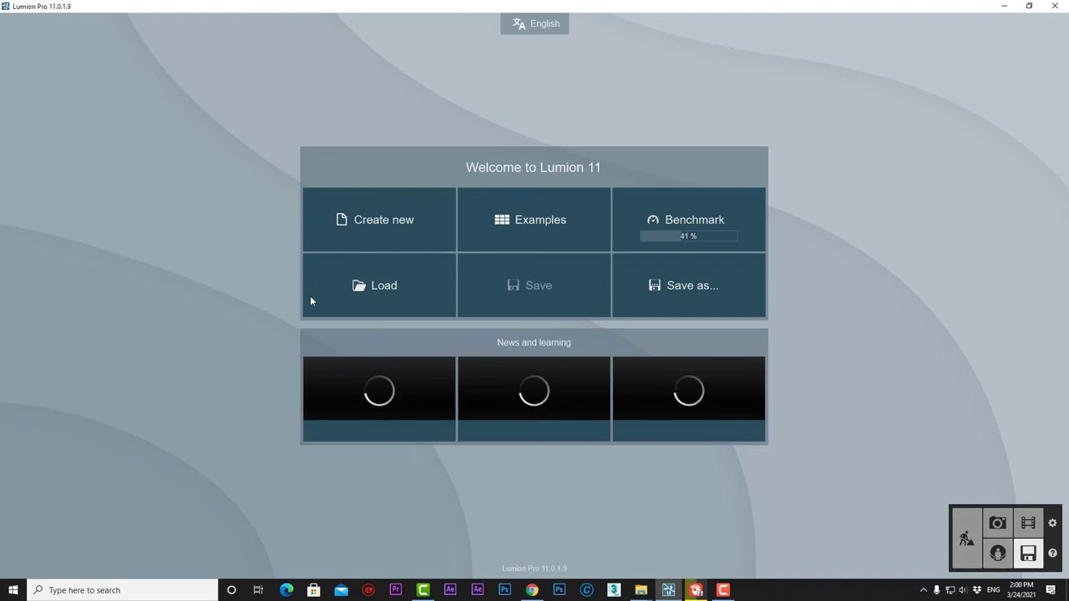
click(522, 219)
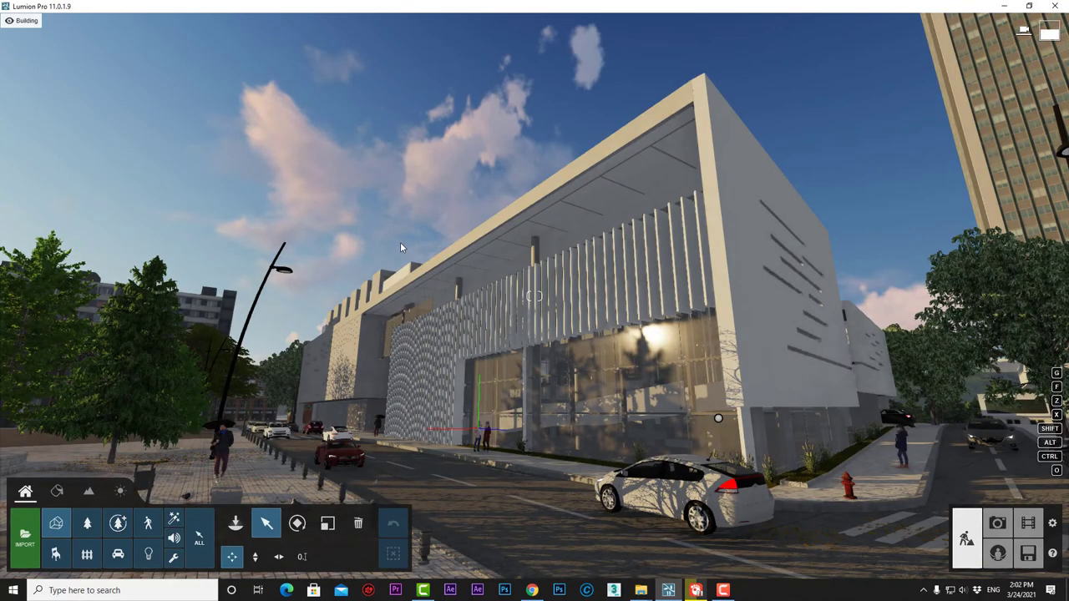
right_drag(432, 248, 1056, 248)
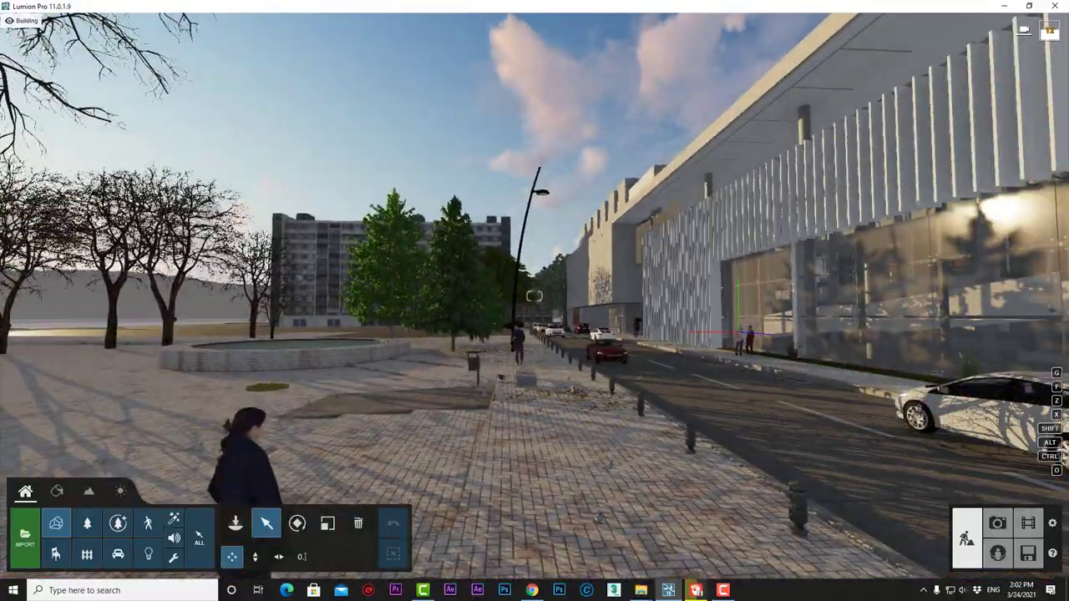
mouse_move(535, 296)
right_down()
mouse_move(701, 334)
mouse_move(668, 309)
mouse_move(535, 296)
right_up()
key(w)
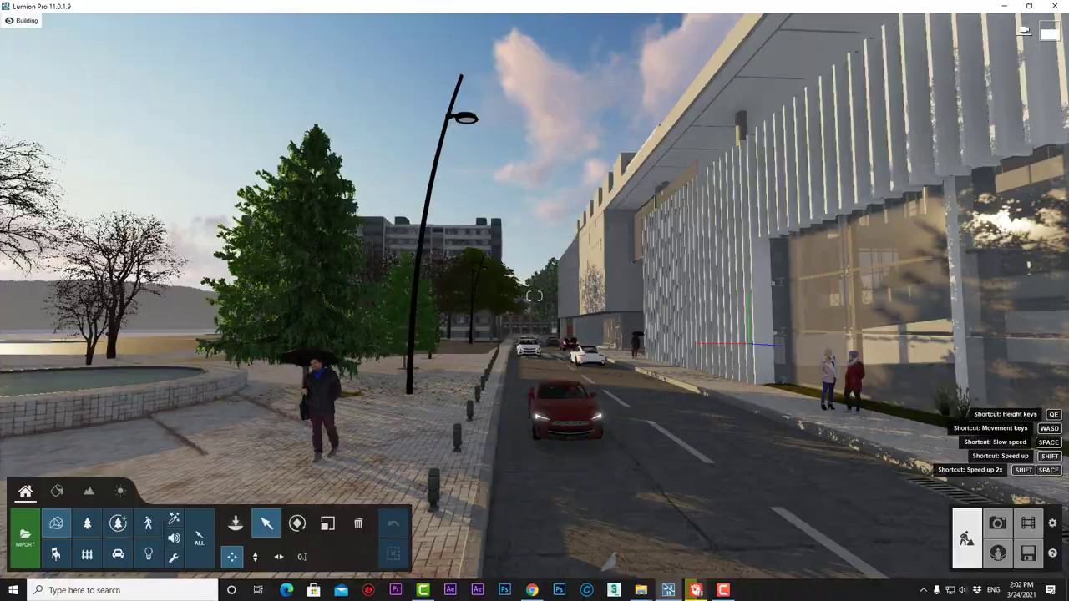
key(w)
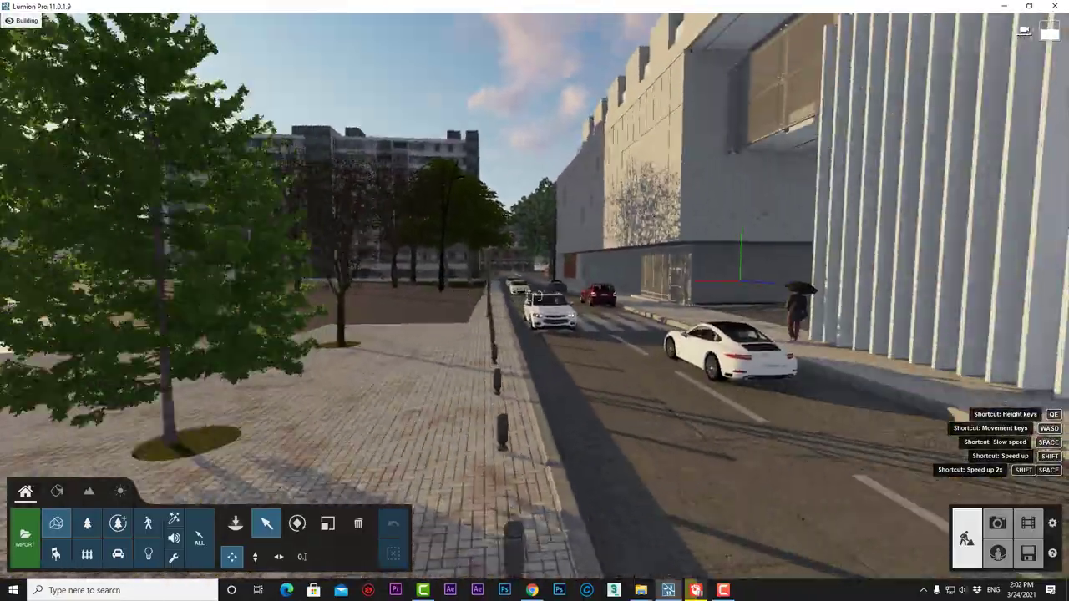
key(w)
right_drag(537, 295, 885, 295)
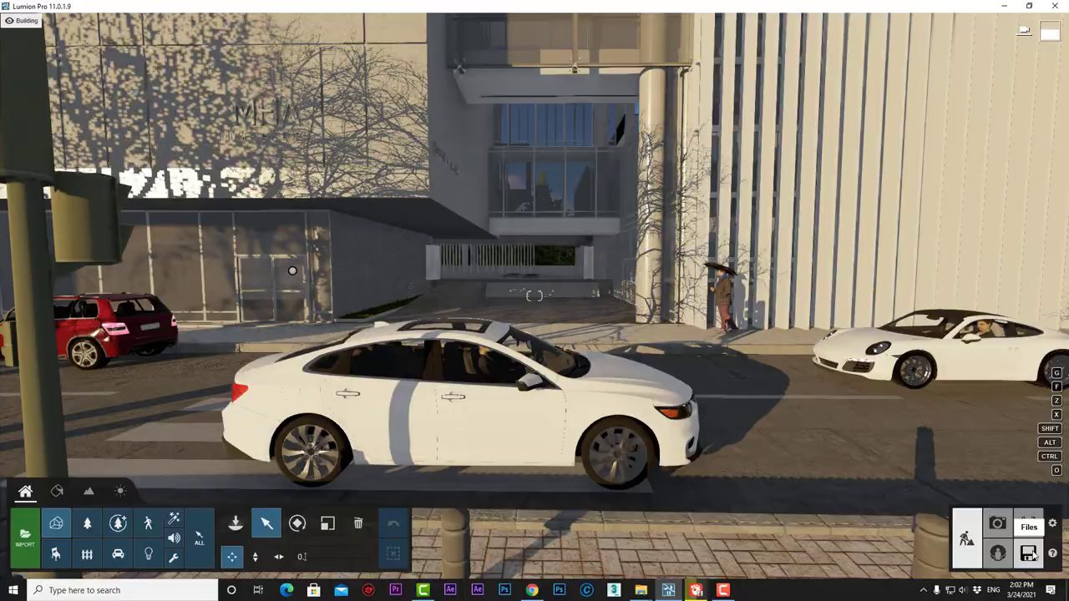
Review the gallery of example projects and return to the start screen
click(1028, 553)
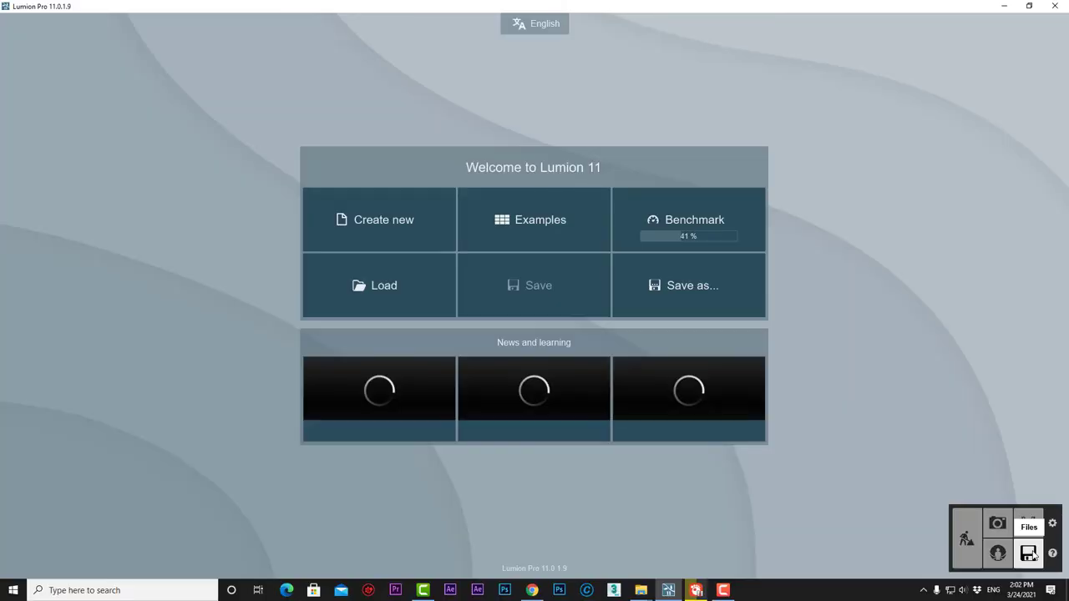
click(567, 233)
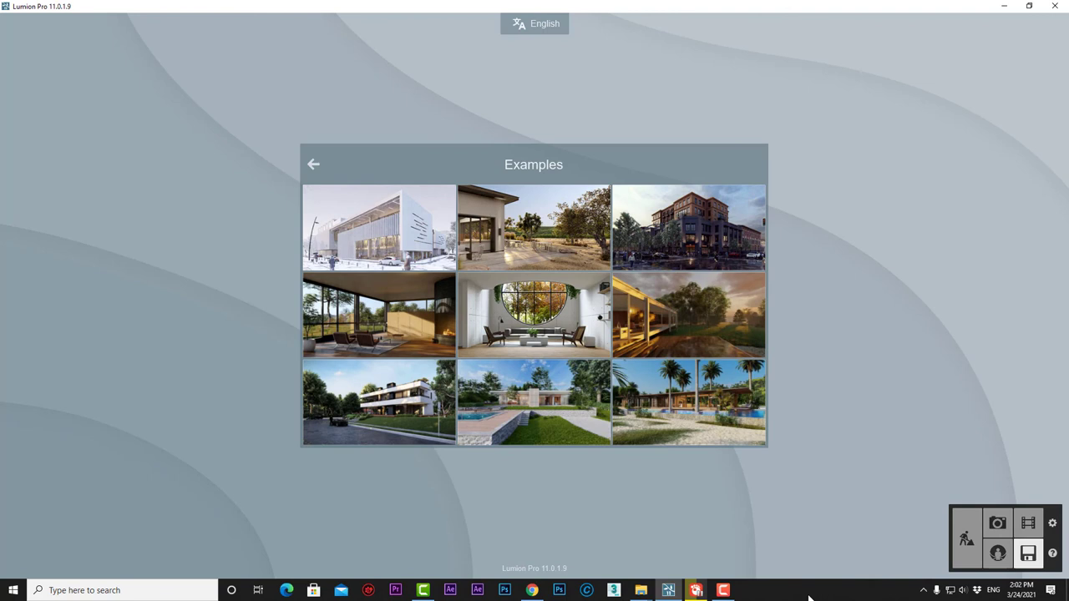
click(1026, 555)
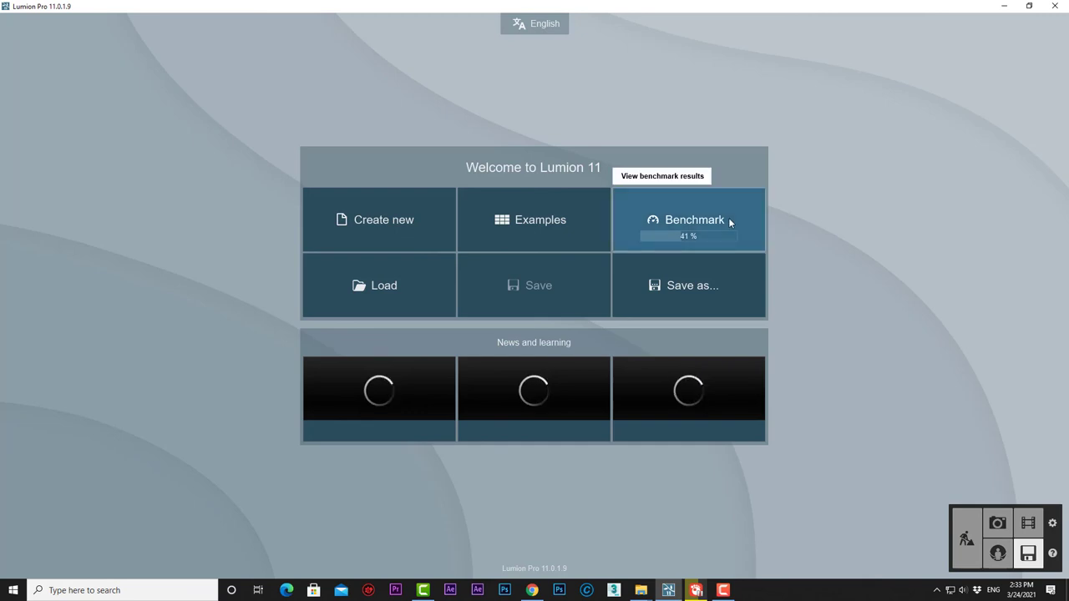
Open the benchmark results and examine the ratings for graphics card, graphics memory, processor and system memory
click(729, 220)
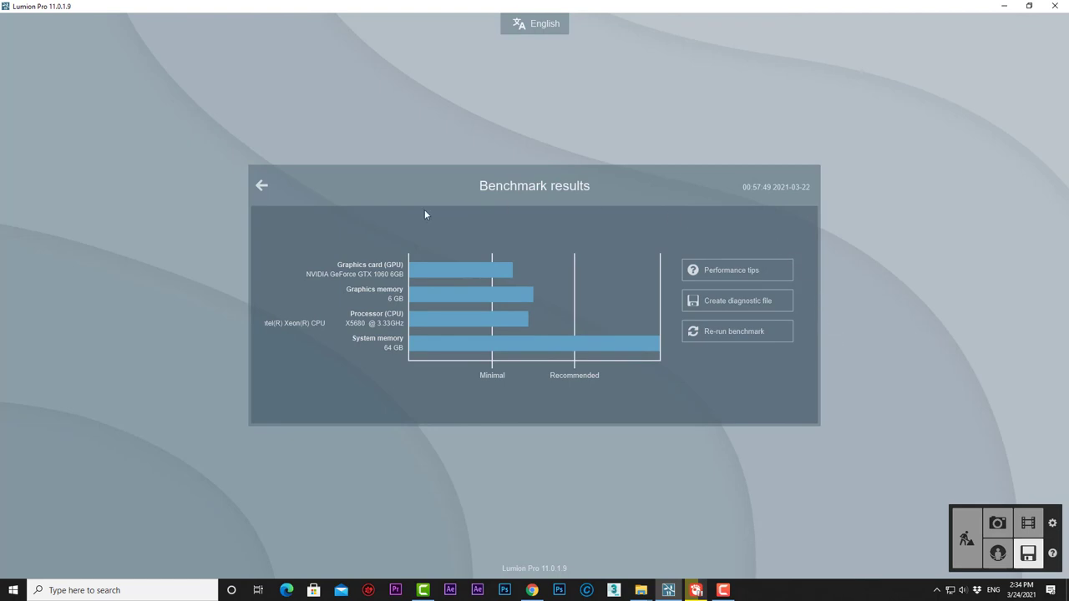
mouse_move(404, 276)
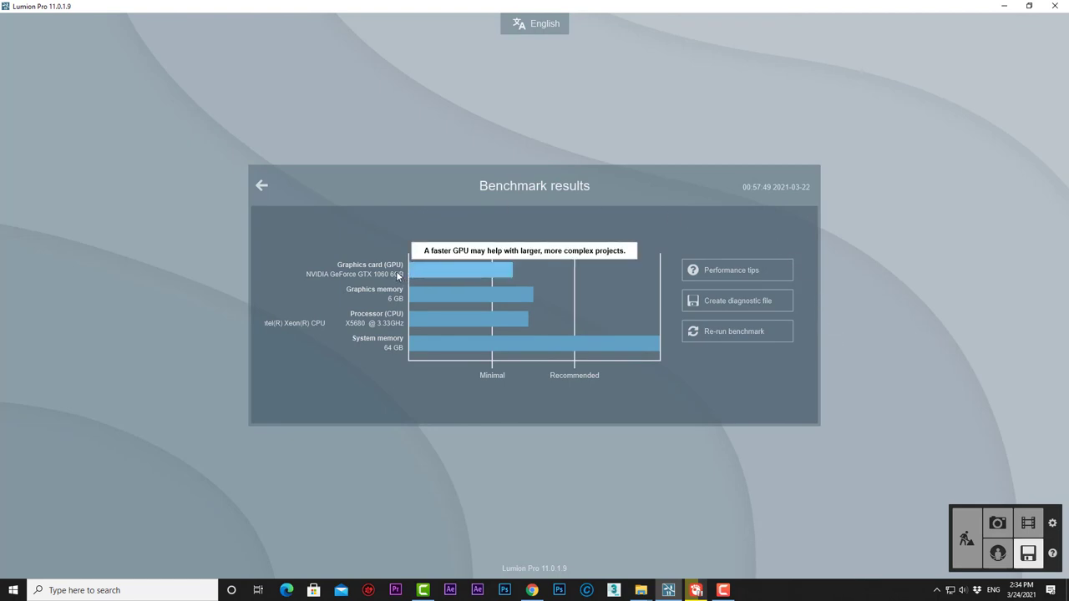
mouse_move(399, 297)
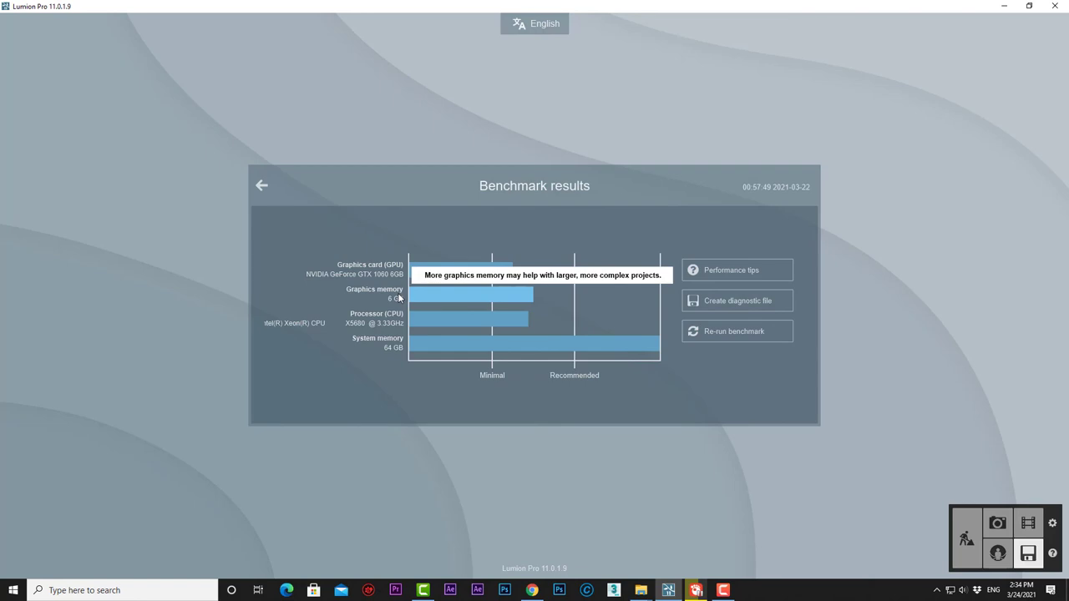
mouse_move(398, 317)
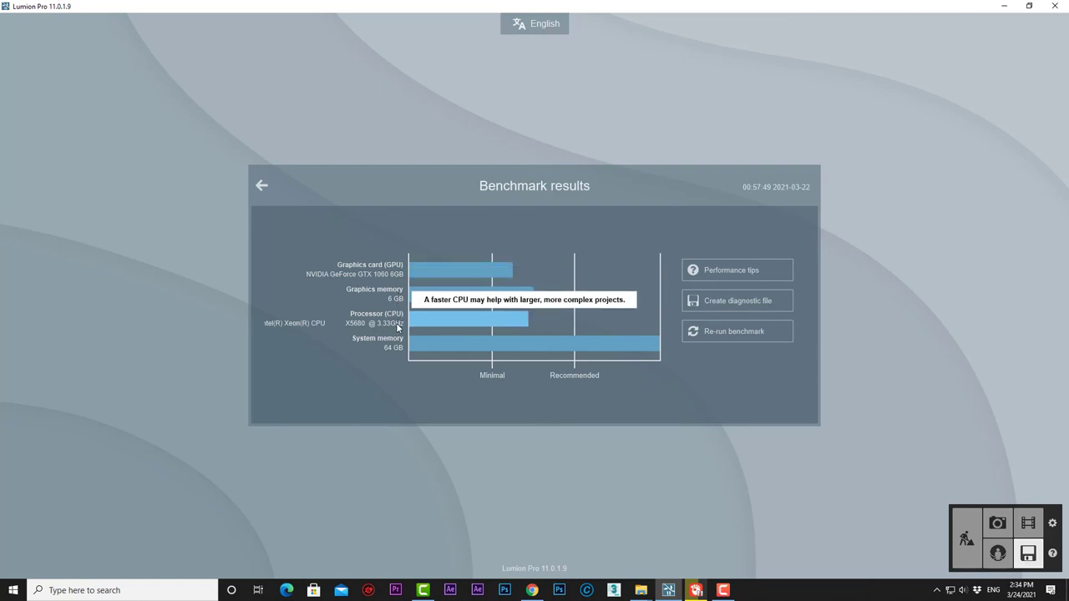
mouse_move(398, 348)
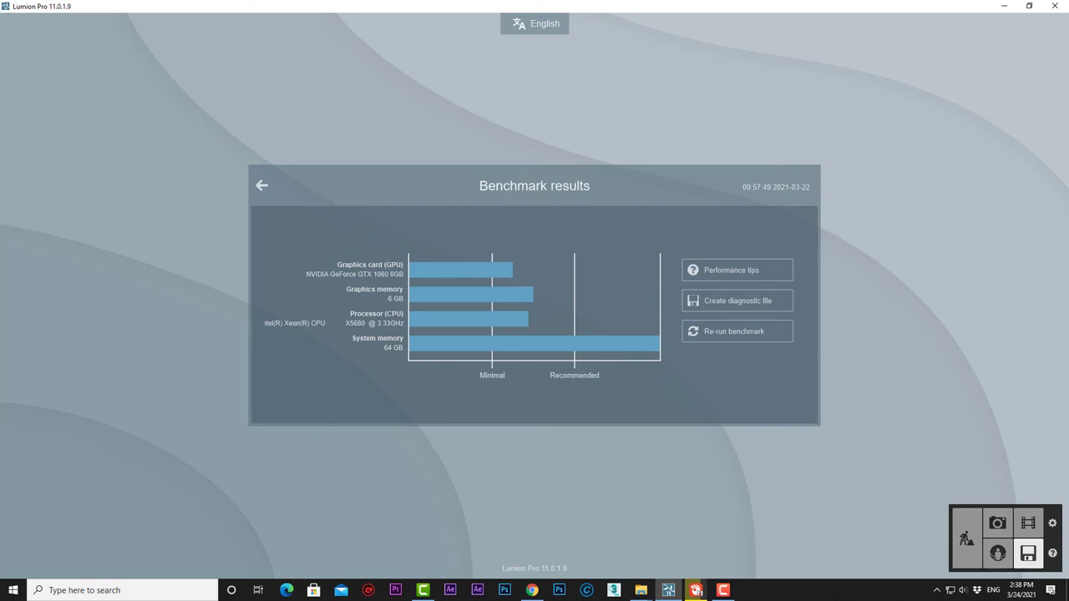
Create a diagnostic file from the benchmark results
key(F10)
click(699, 358)
click(764, 308)
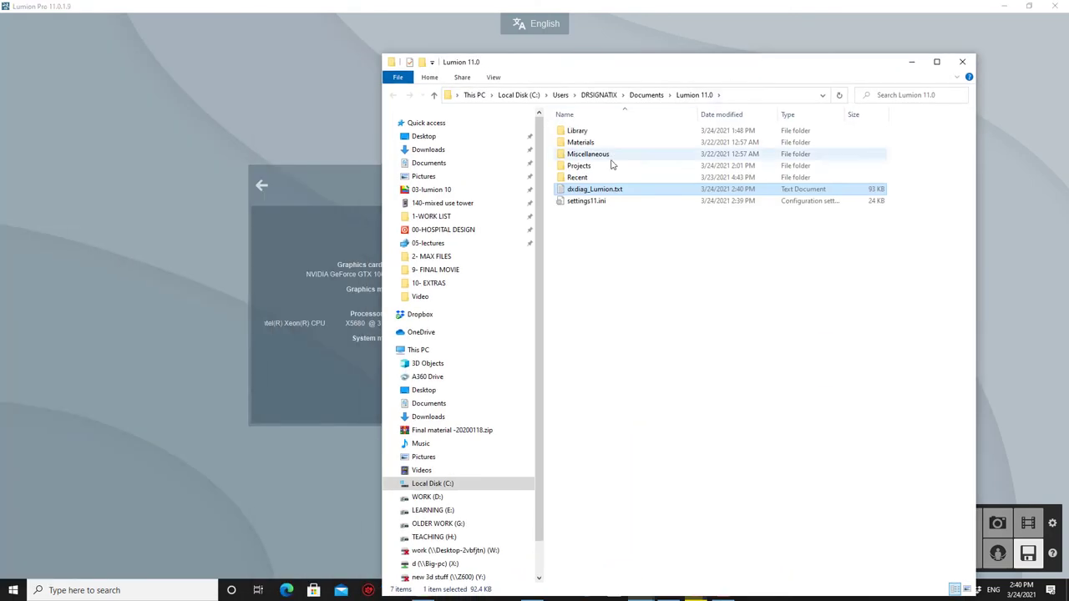
Open dxdiag_Lumion.txt, read through its system and display device information, and close the file and its folder
double_click(596, 190)
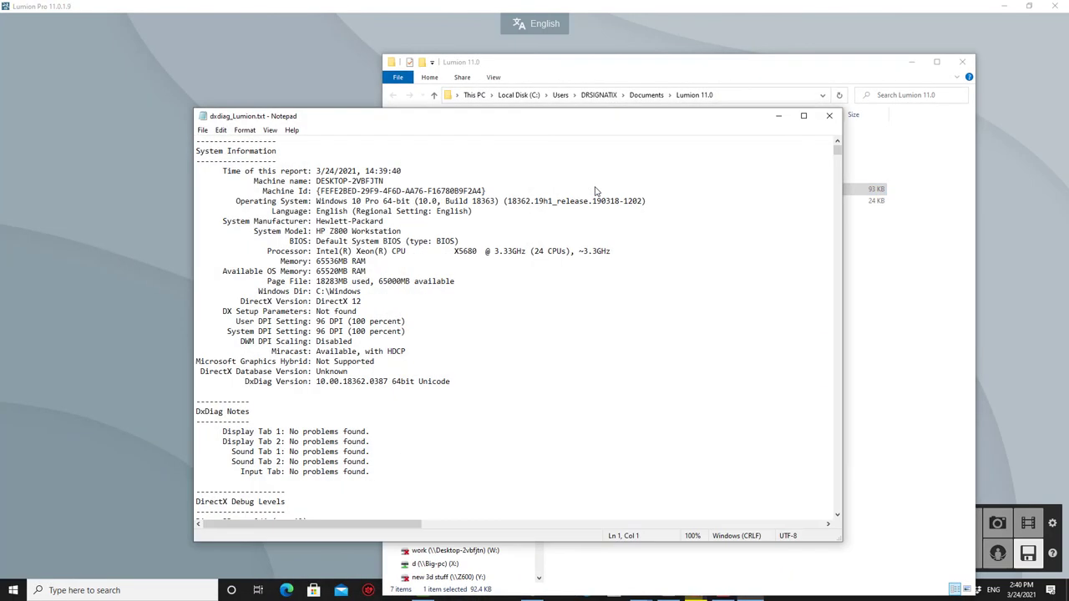
scroll(534, 370, down, 9)
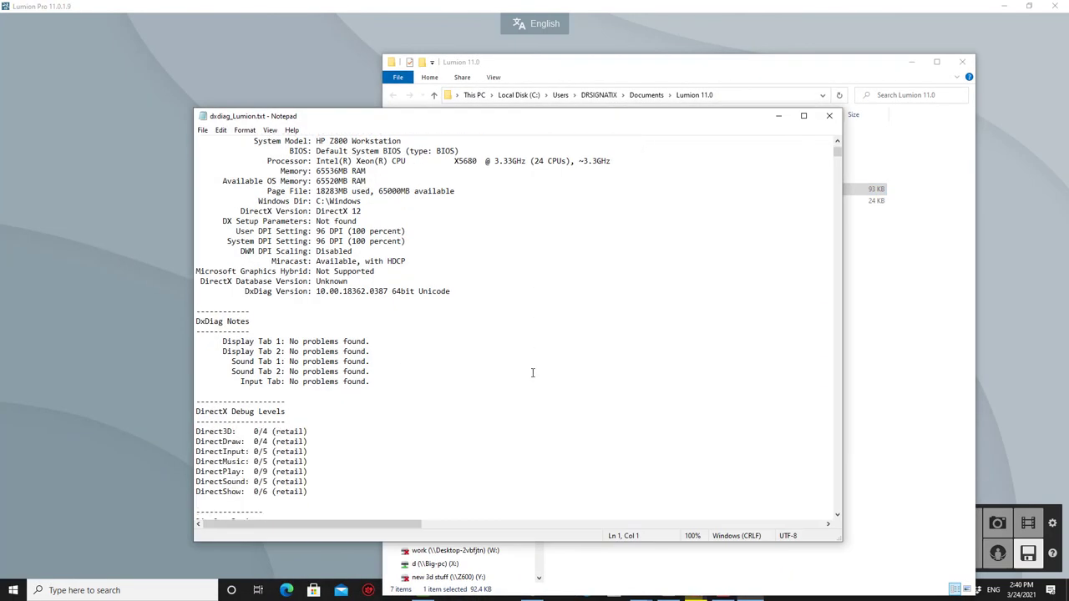
scroll(533, 372, down, 3)
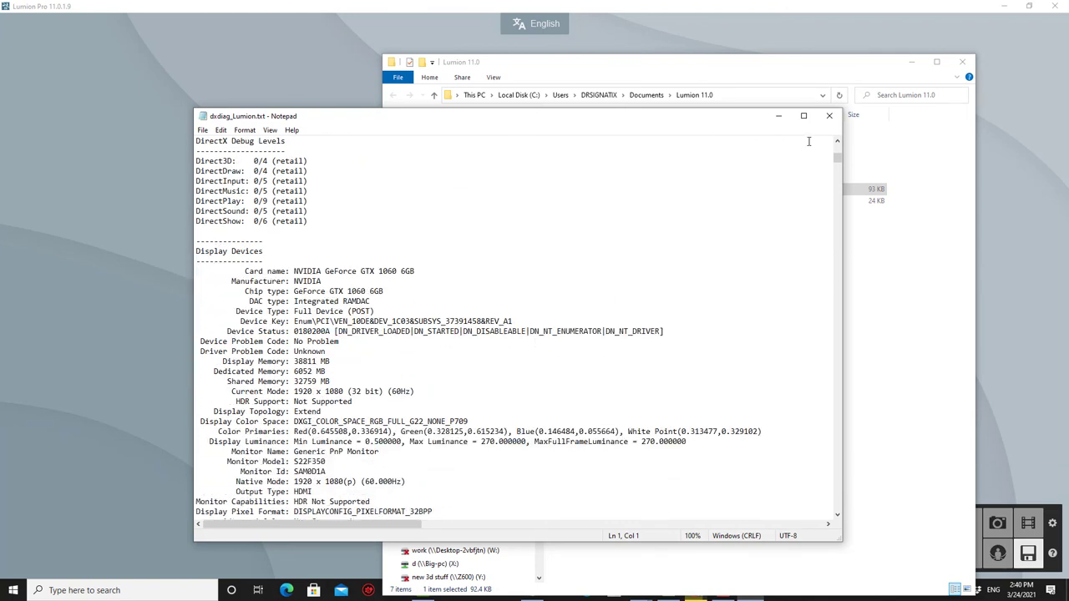
click(829, 117)
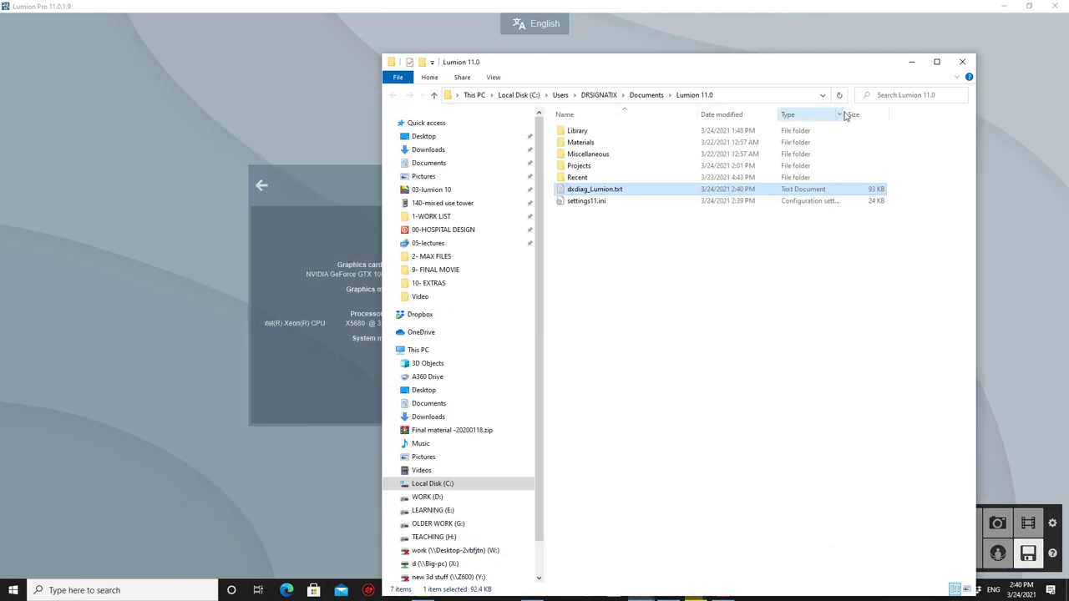
click(962, 62)
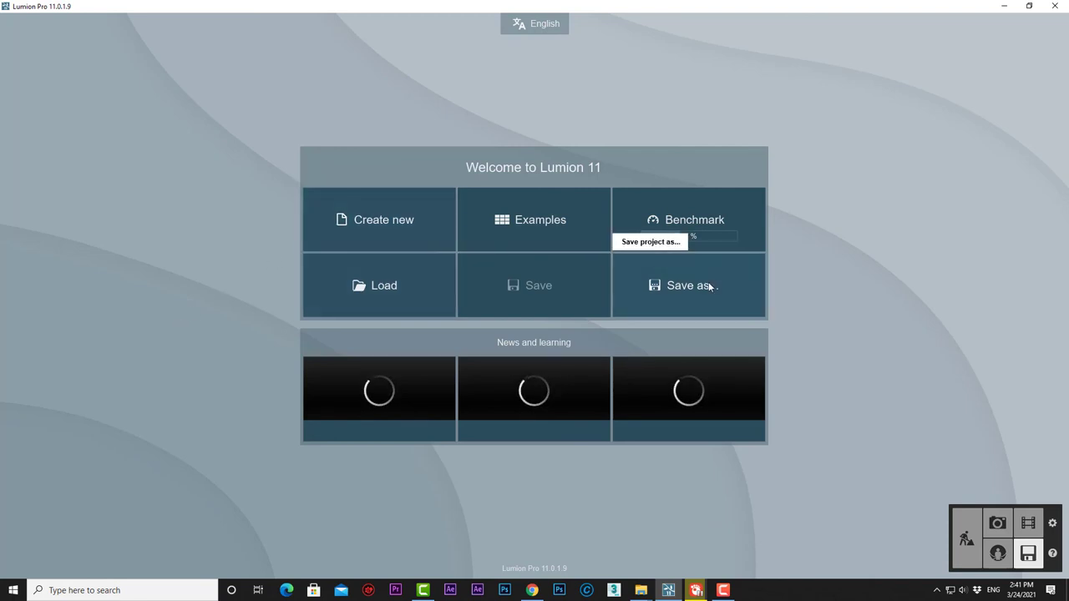
Review the load and merge project options with the recent projects, and return to the start screen
click(357, 285)
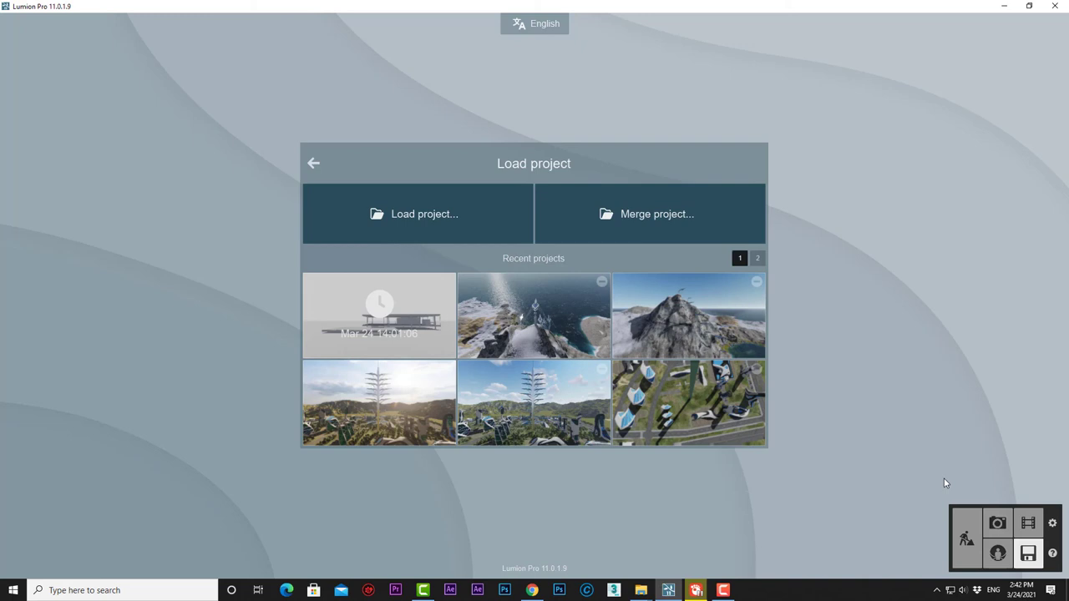
click(1029, 554)
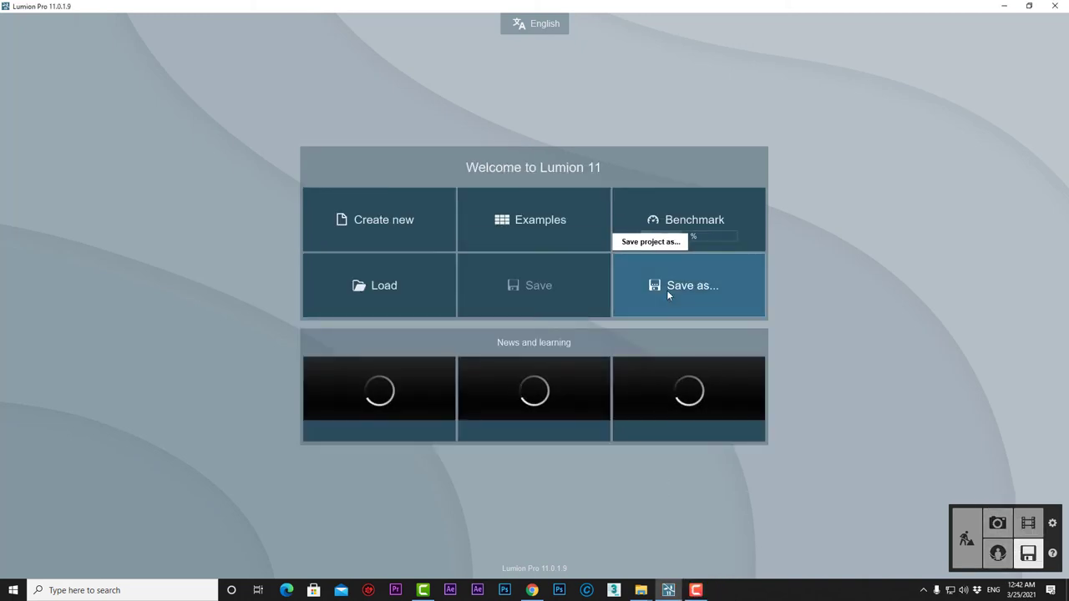
Save the project as a Lumion project file named "scene 1" in the 9- FINAL MOVIE folder
click(668, 292)
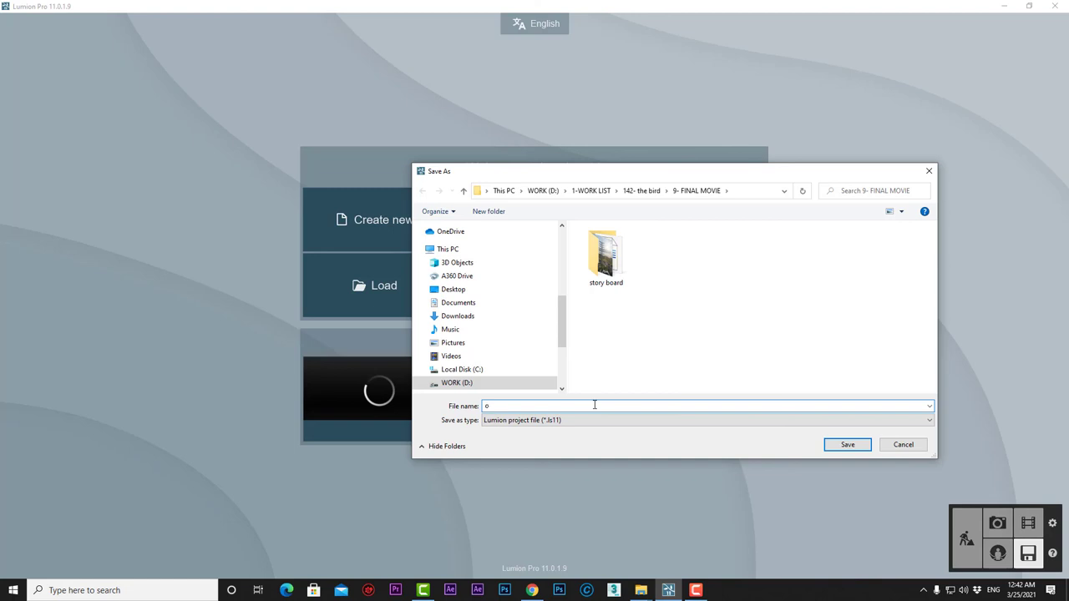
text(scene 1)
click(865, 444)
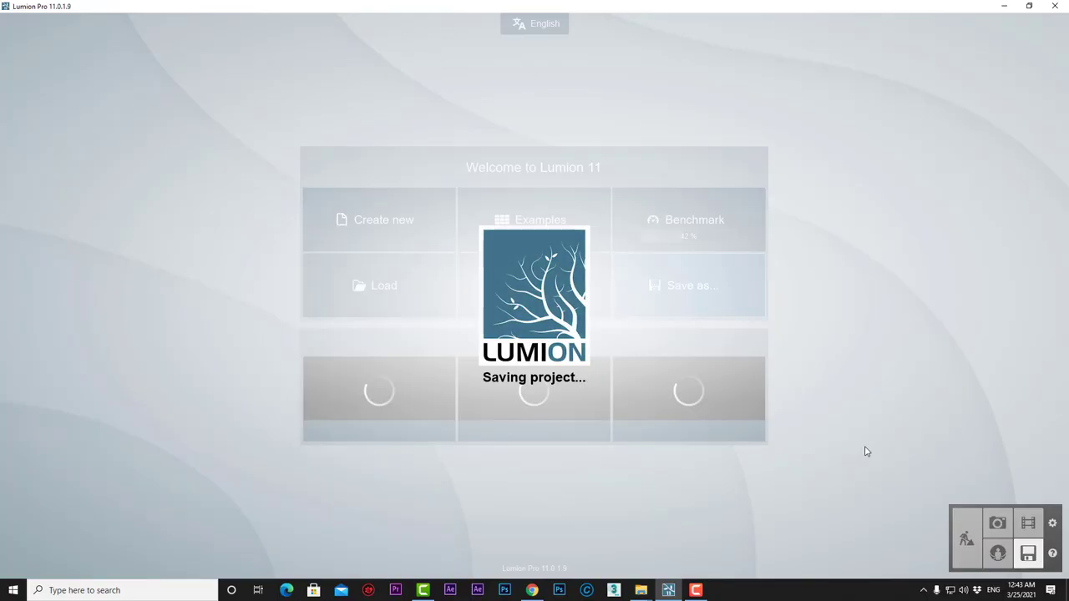